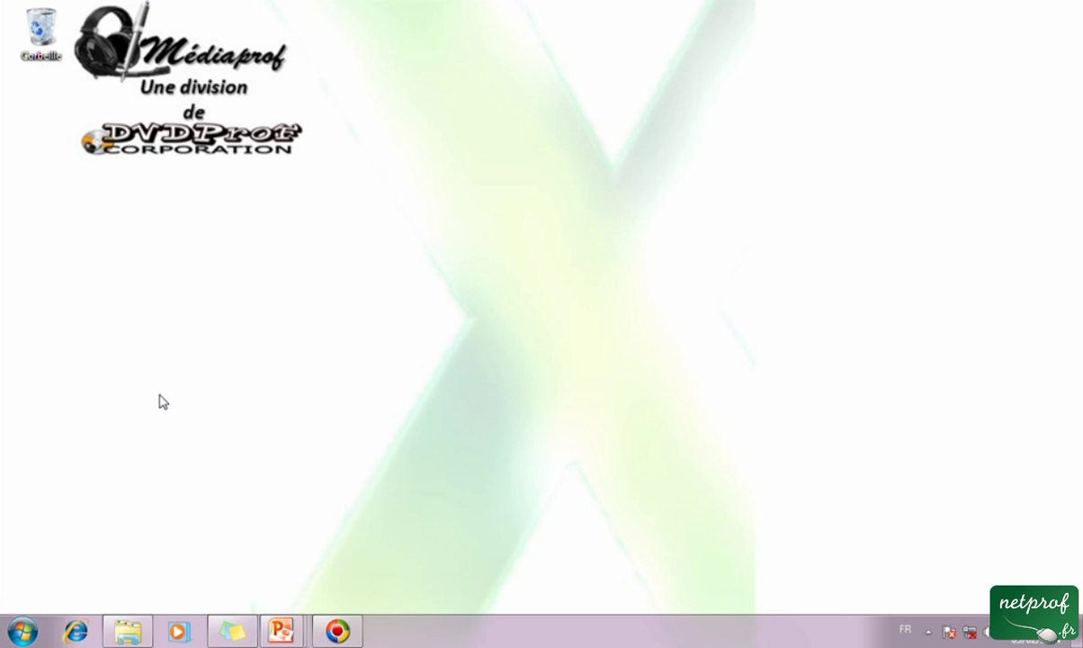
Launch Microsoft Excel 2010 from the Microsoft Office programs and maximize its window.
left_click(18, 632)
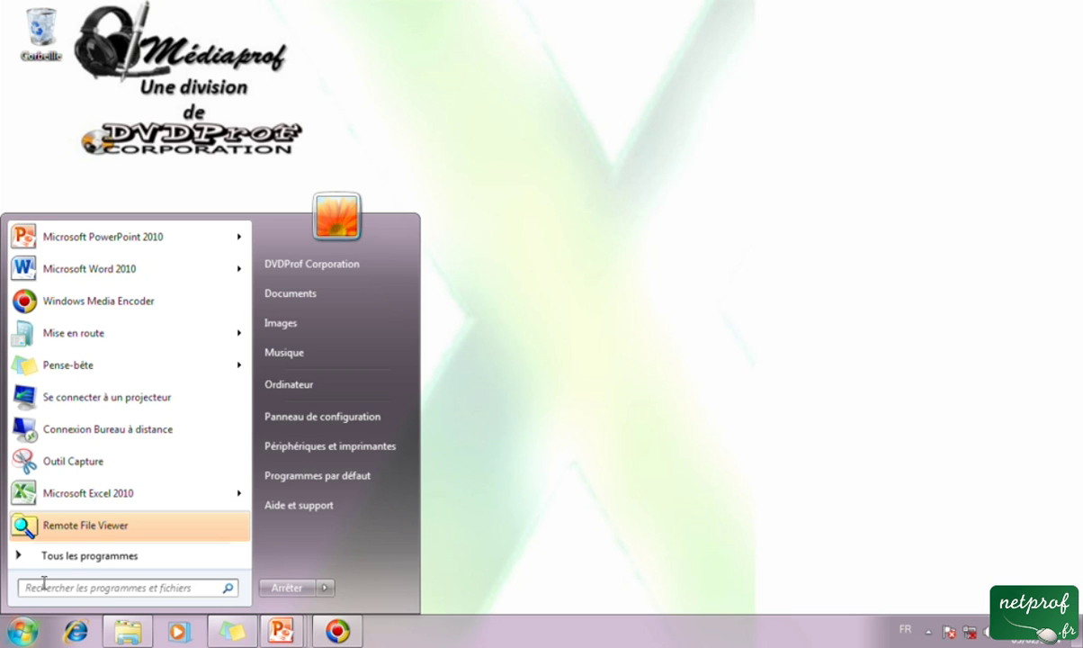
left_click(95, 555)
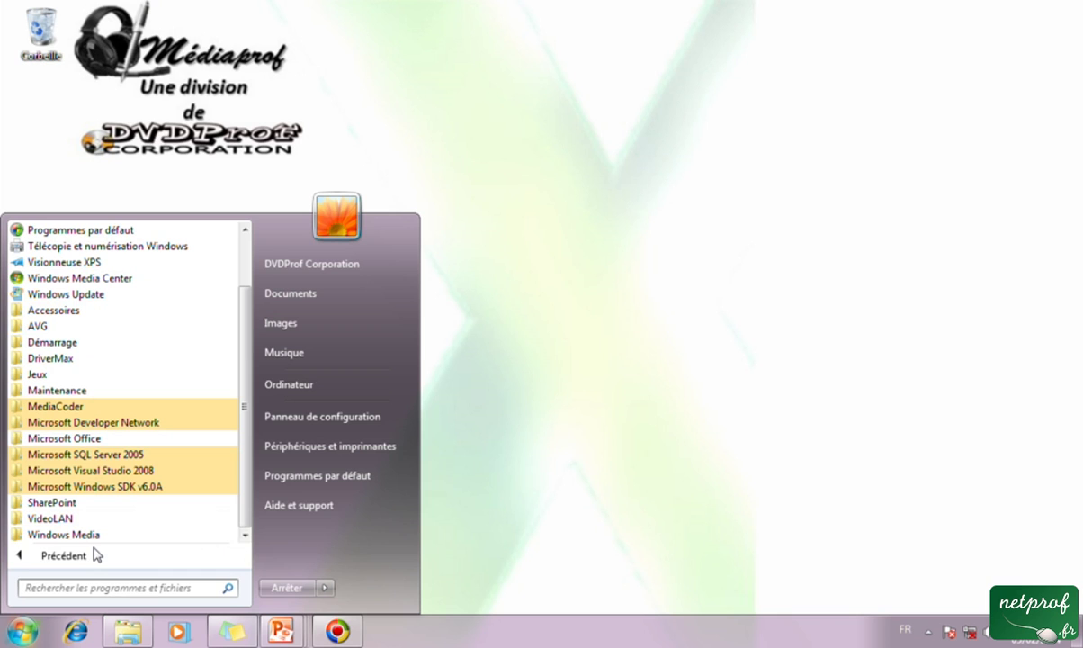
left_click_drag(135, 486, 102, 475)
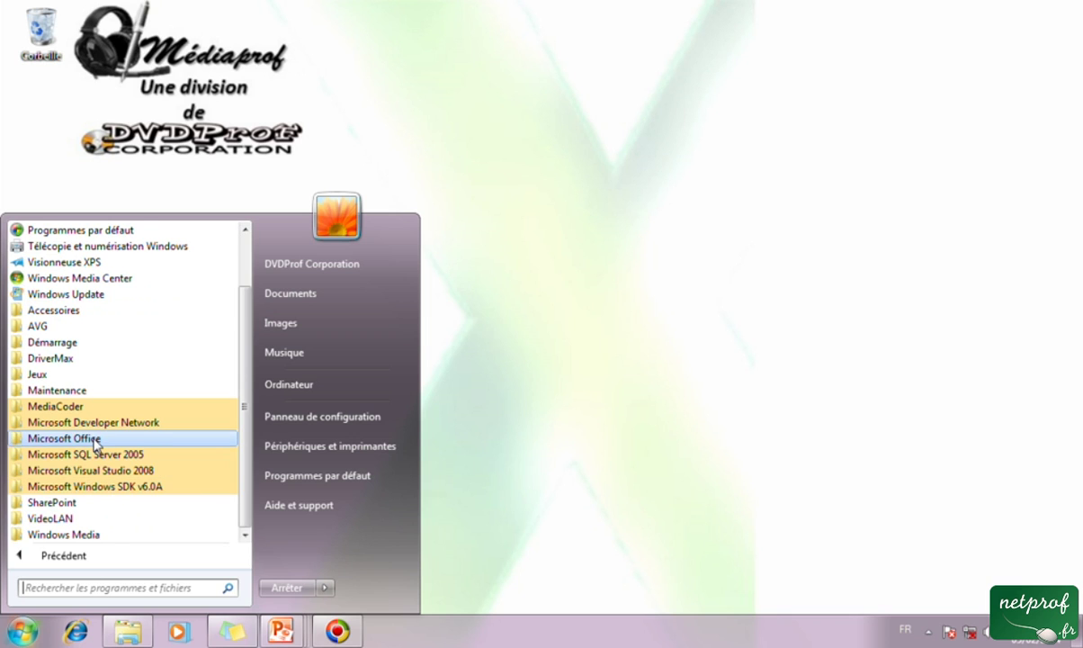
left_click(96, 438)
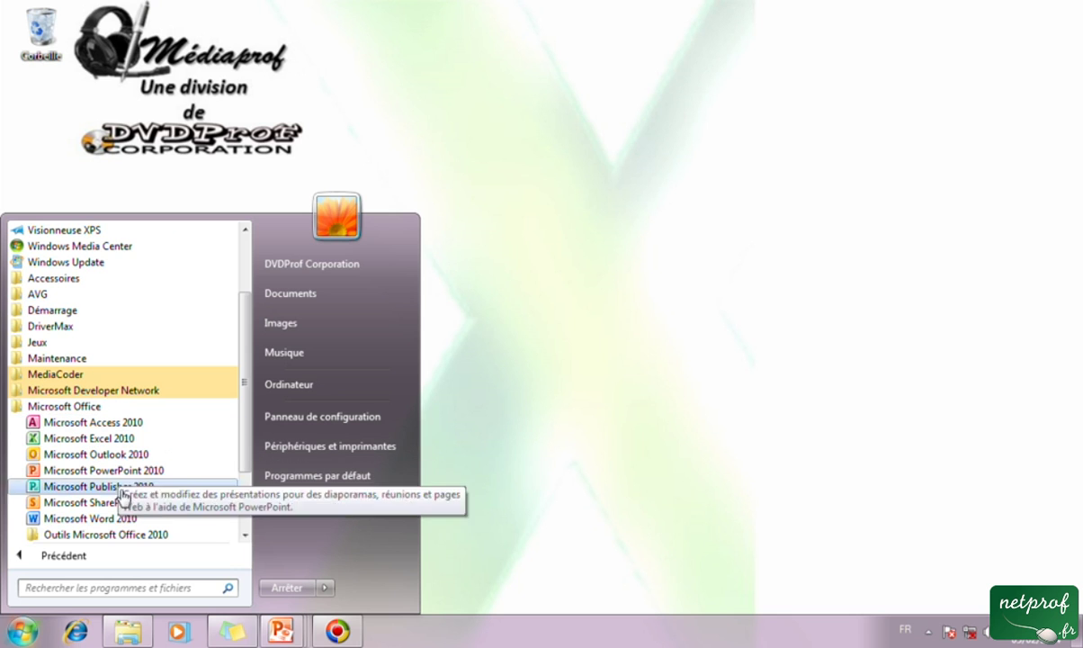
left_click(131, 441)
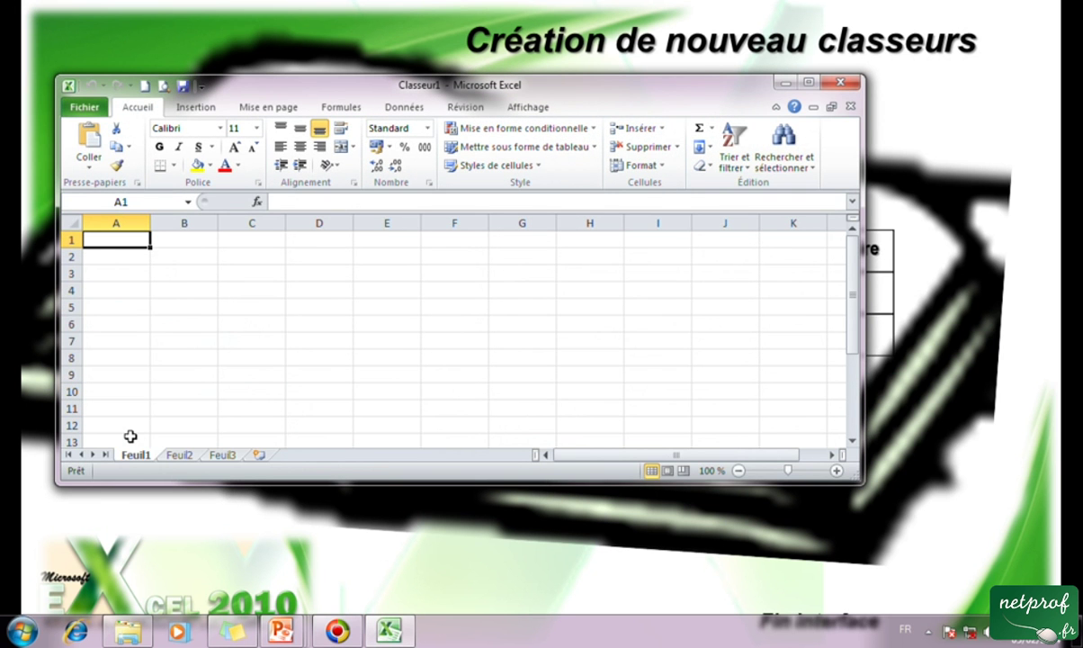
left_click(808, 82)
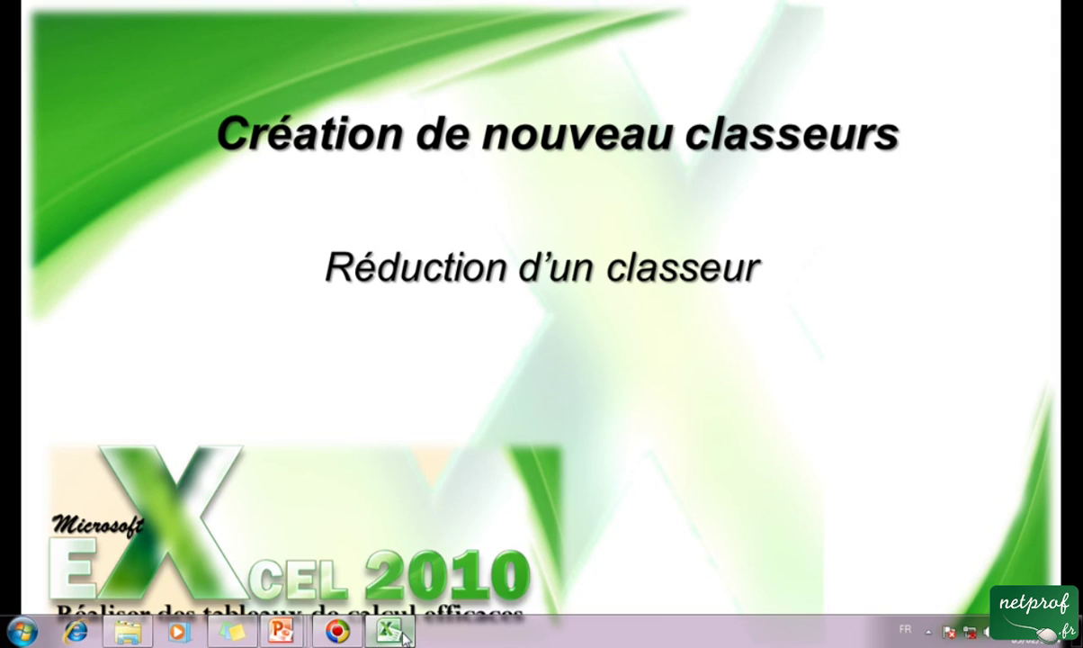
Switch back to Excel, then minimize the Classeur1 workbook inside the Excel window and maximize it again.
left_click(392, 632)
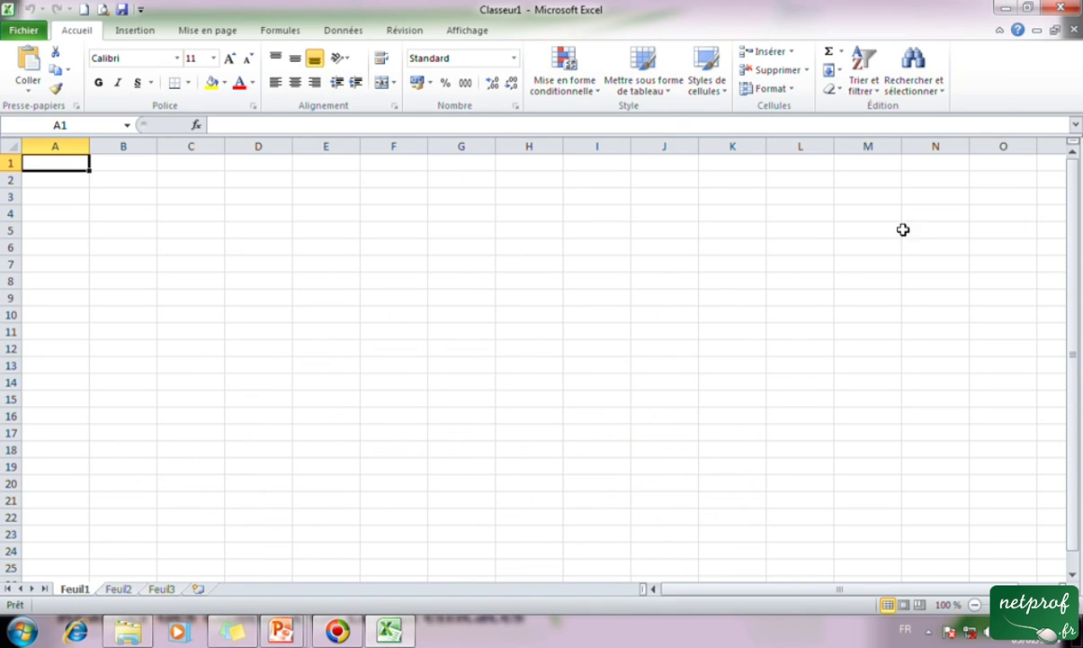
left_click(1037, 31)
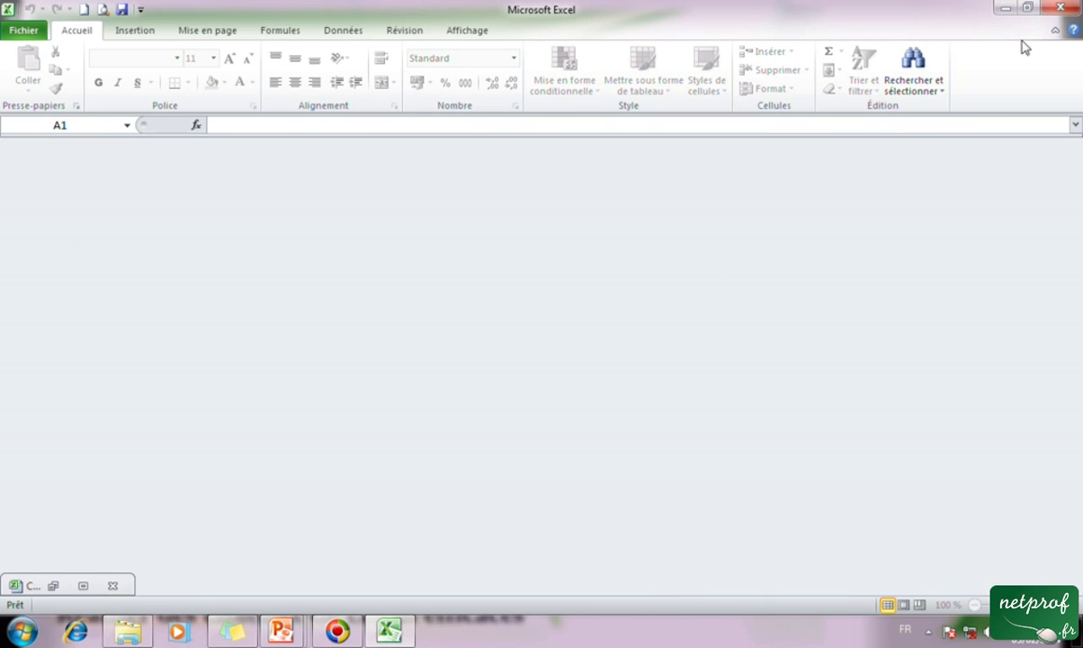
left_click(83, 586)
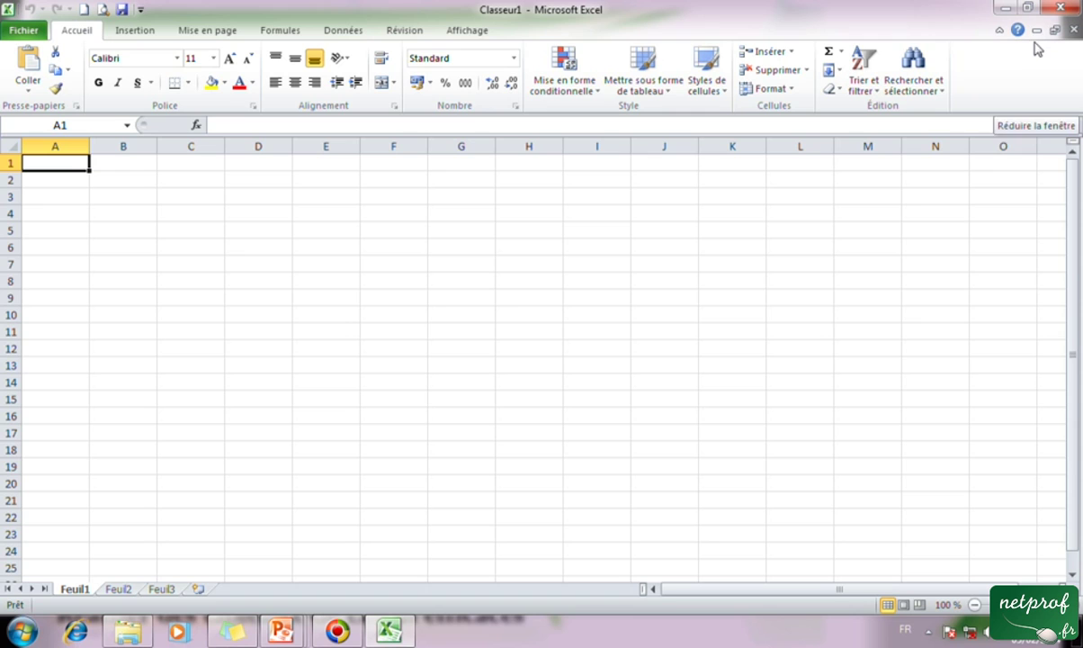
Minimize the Classeur1 workbook and the whole Excel window, then bring Excel back and maximize the workbook.
left_click(1037, 29)
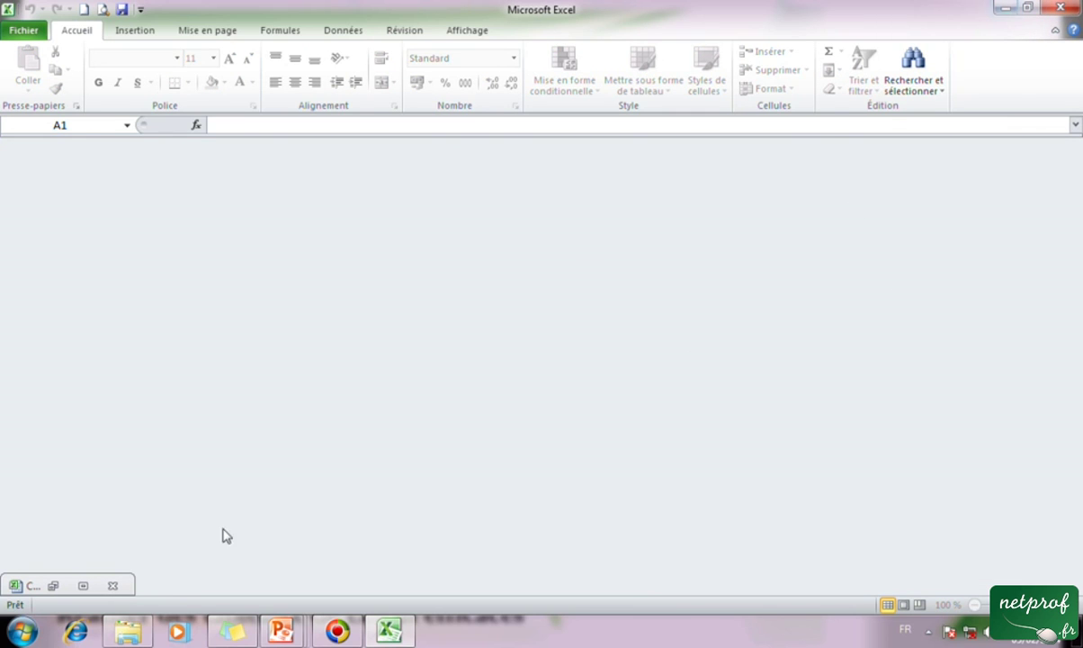
left_click(1004, 7)
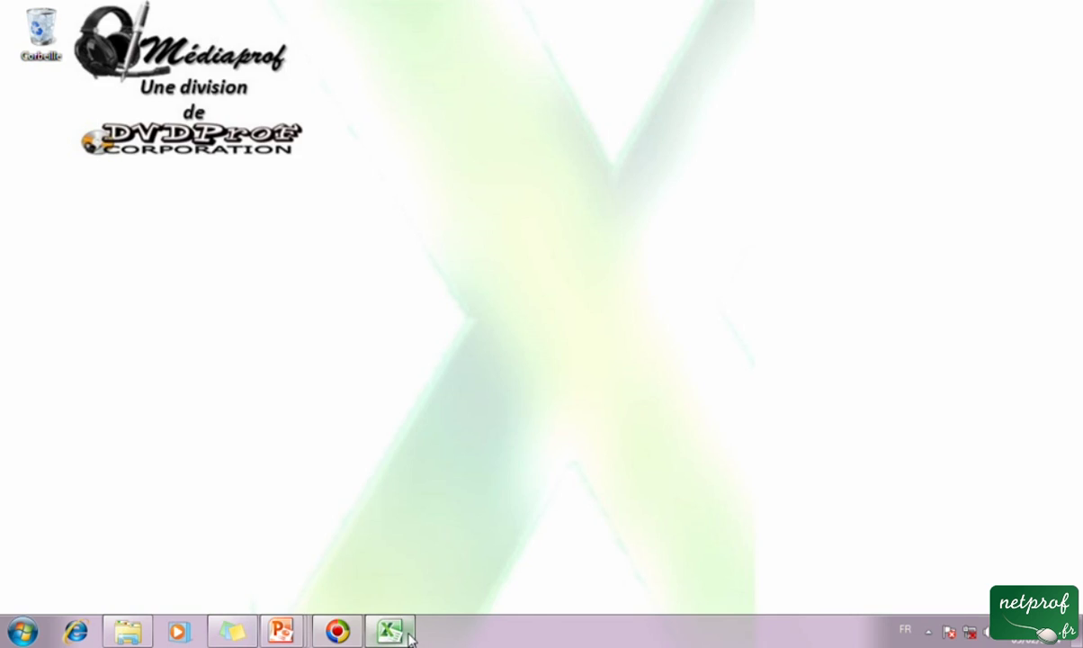
left_click(410, 635)
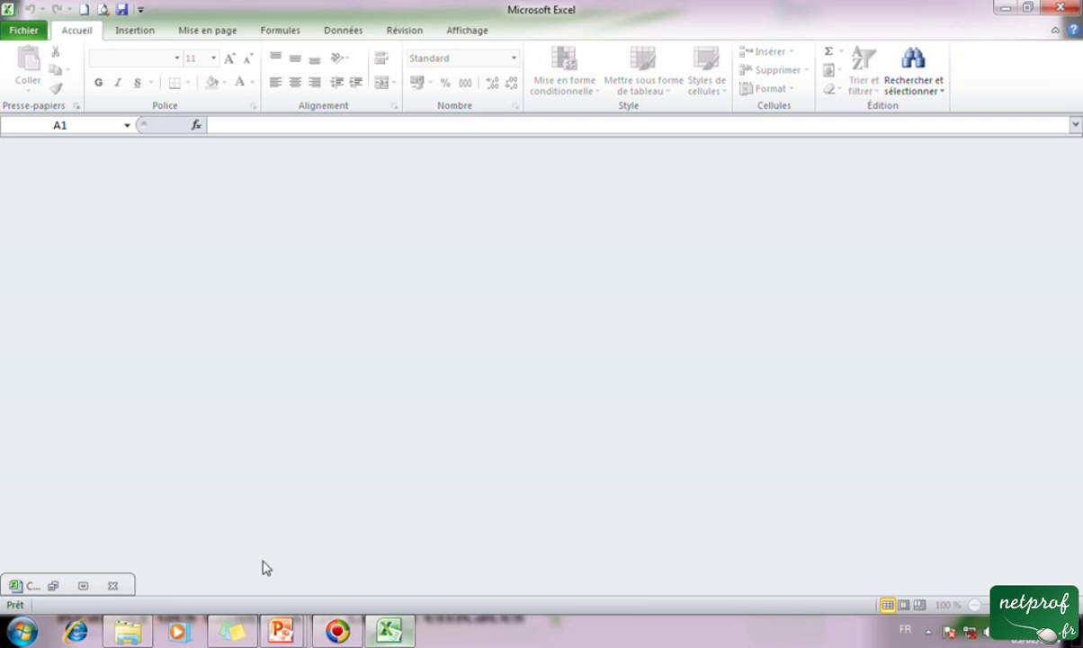
left_click(83, 586)
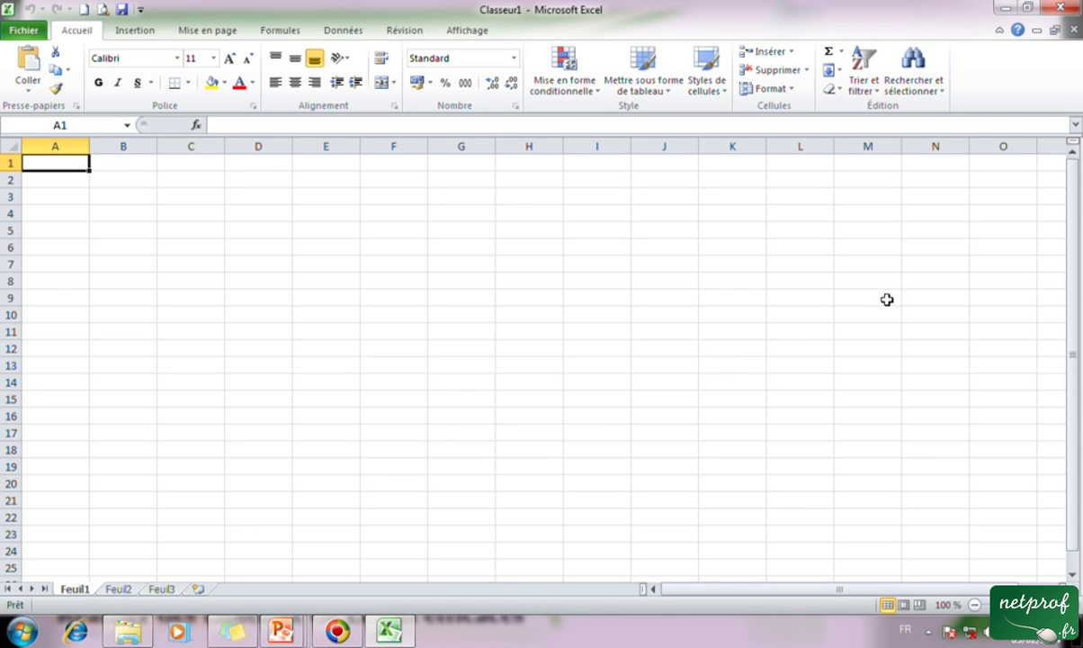
Restore Classeur1 to a floating window and move it around within the Excel workspace.
left_click(1056, 31)
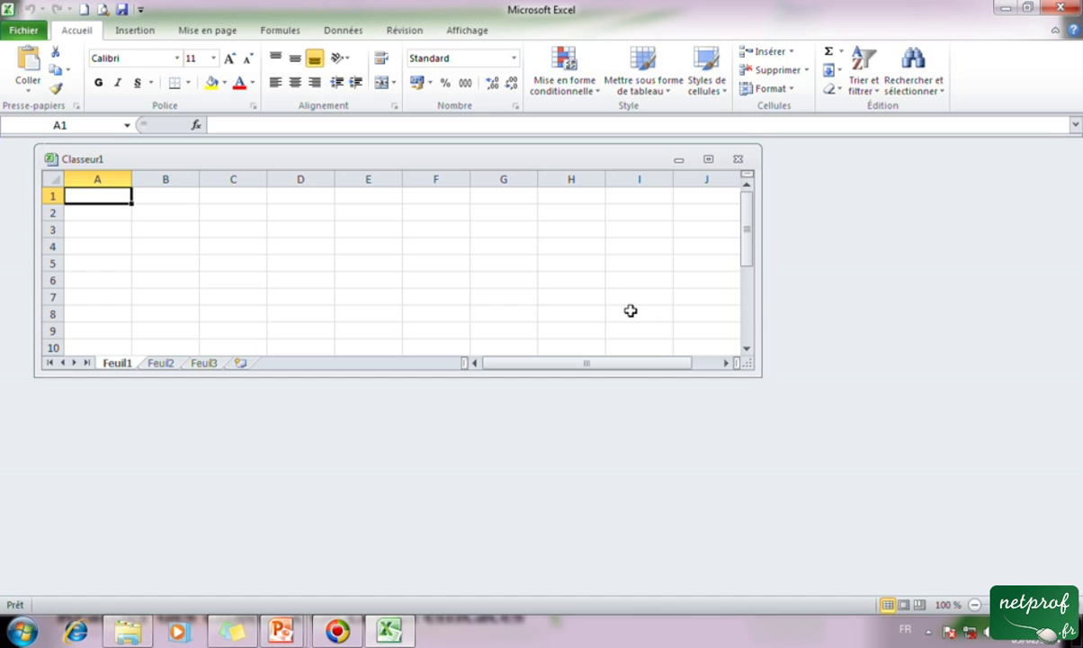
left_click_drag(527, 165, 635, 253)
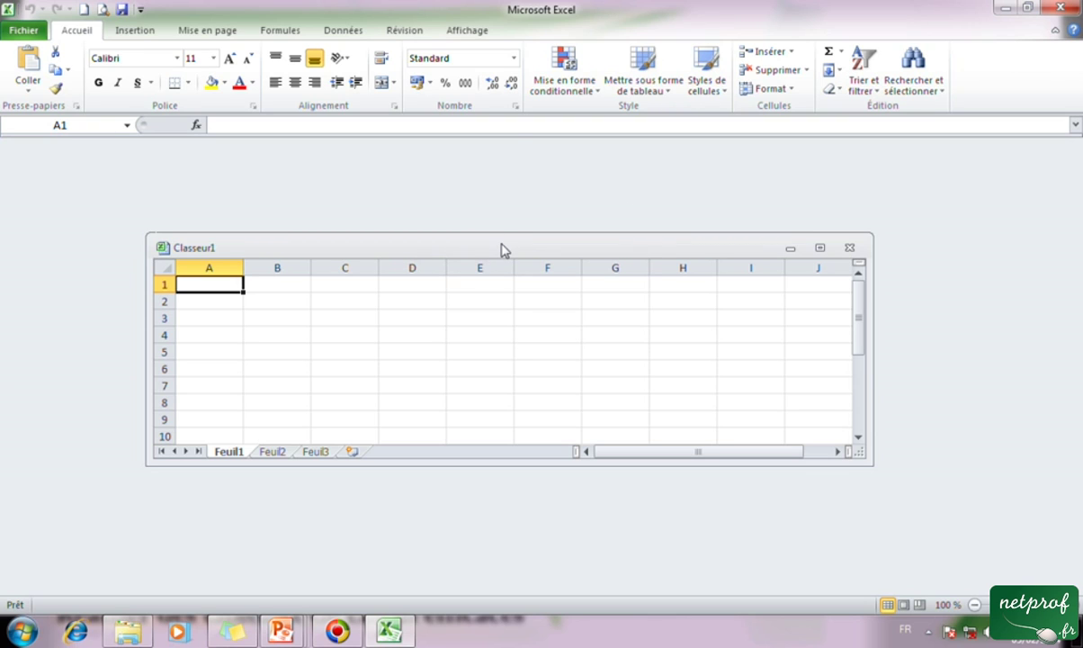
left_click_drag(502, 250, 615, 216)
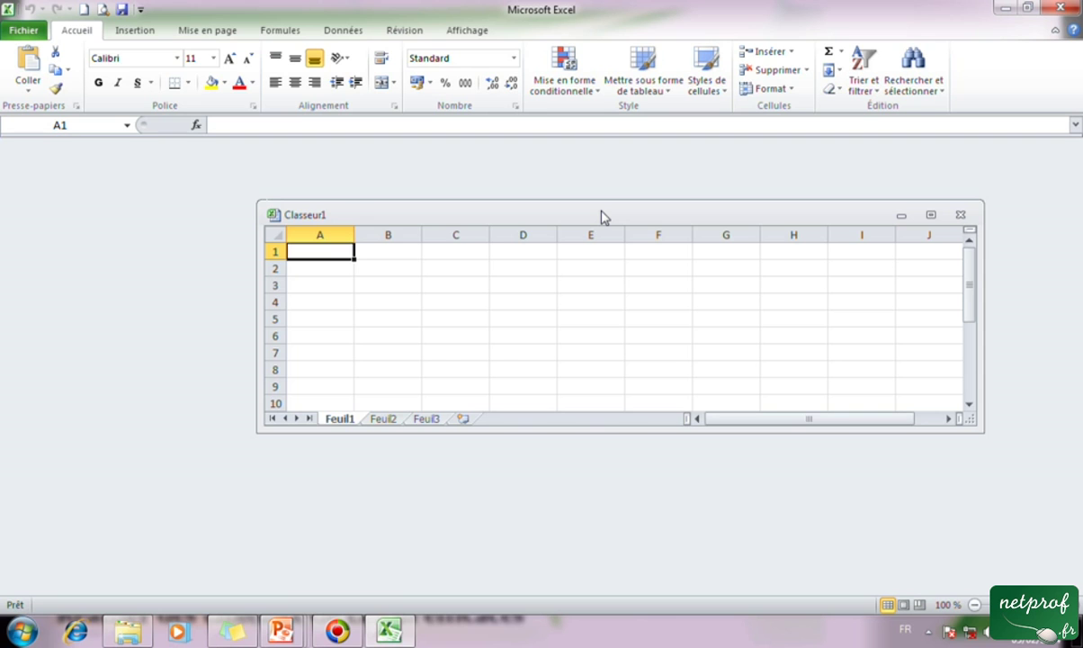
left_click_drag(601, 215, 527, 194)
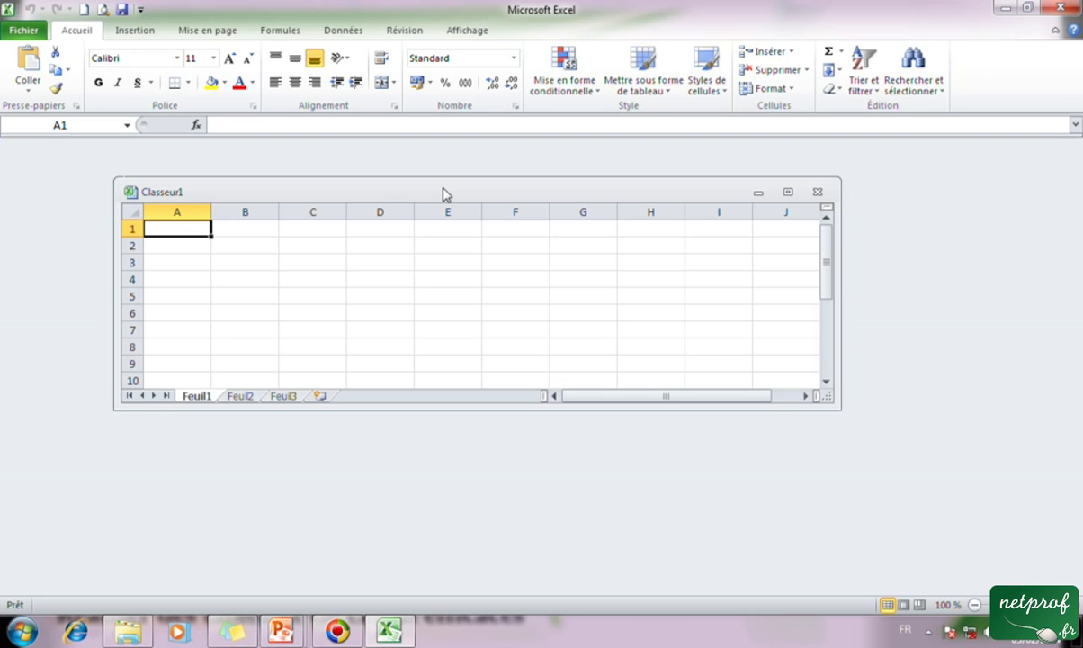
left_click_drag(443, 194, 467, 195)
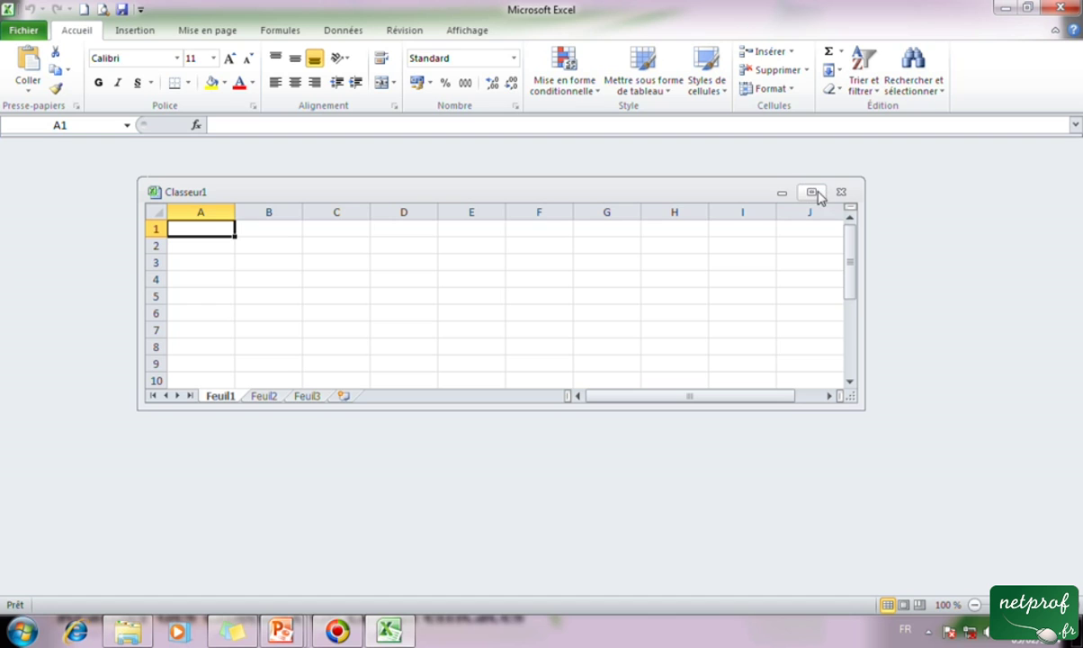
Maximize the floating Classeur1 workbook and close it while keeping Excel open.
left_click(810, 193)
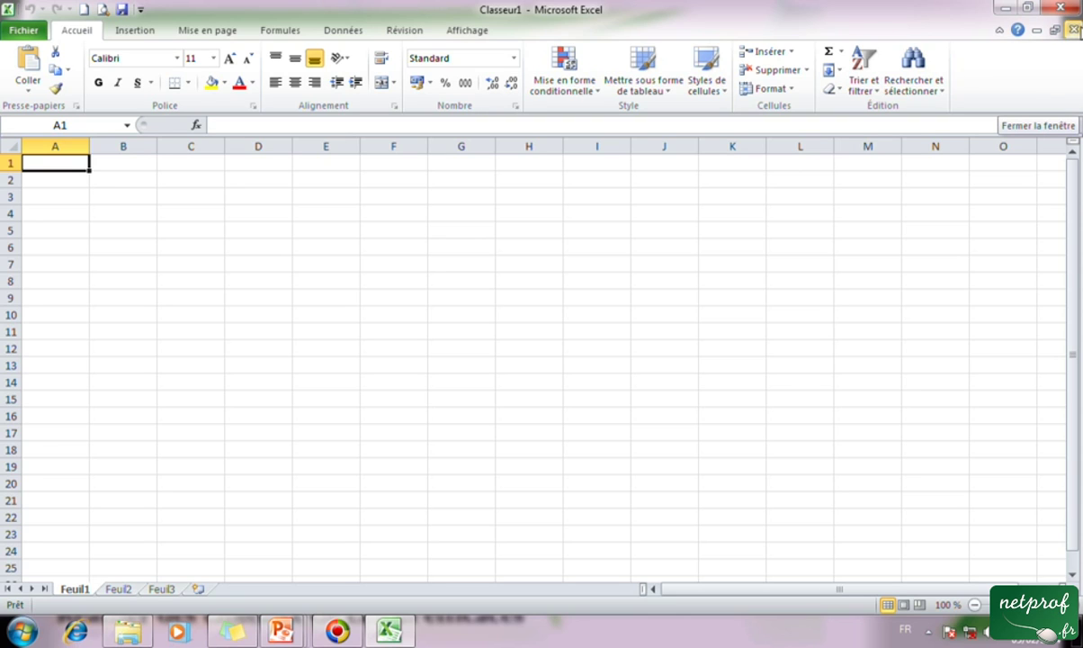
left_click(1074, 30)
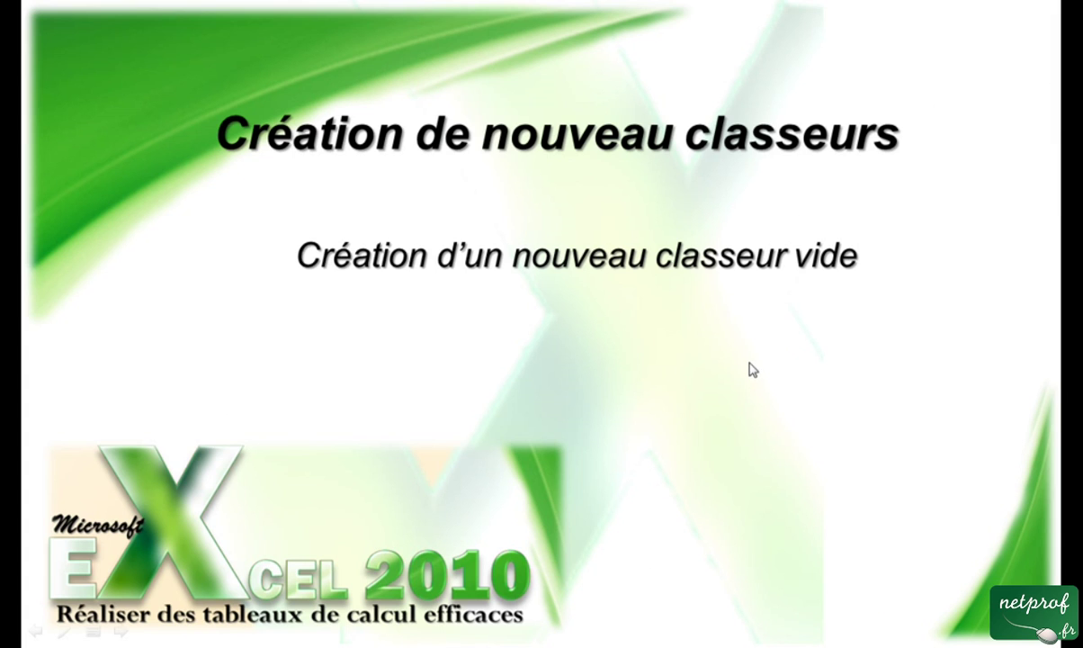
Leave the slide show, switch back to Excel and create a new blank workbook.
key("Escape")
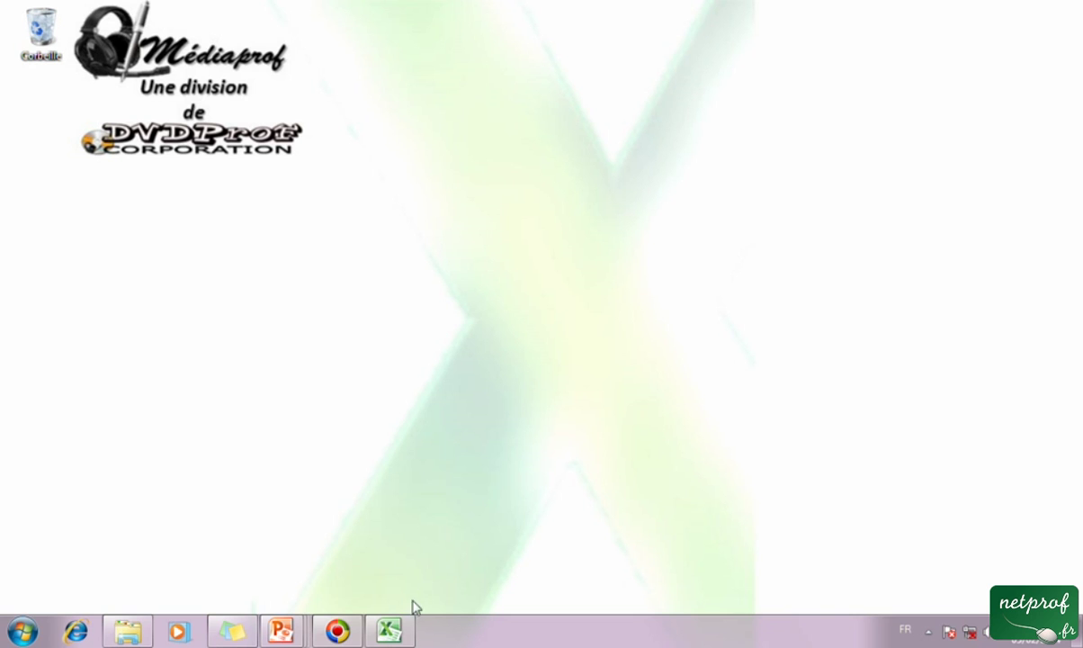
left_click(389, 630)
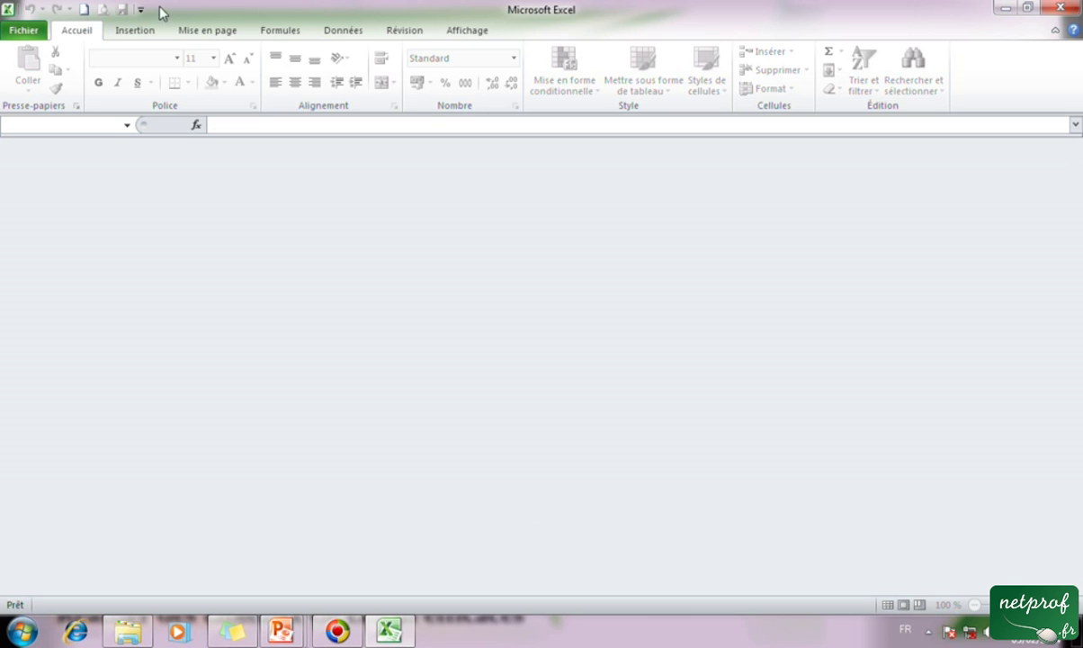
left_click(83, 11)
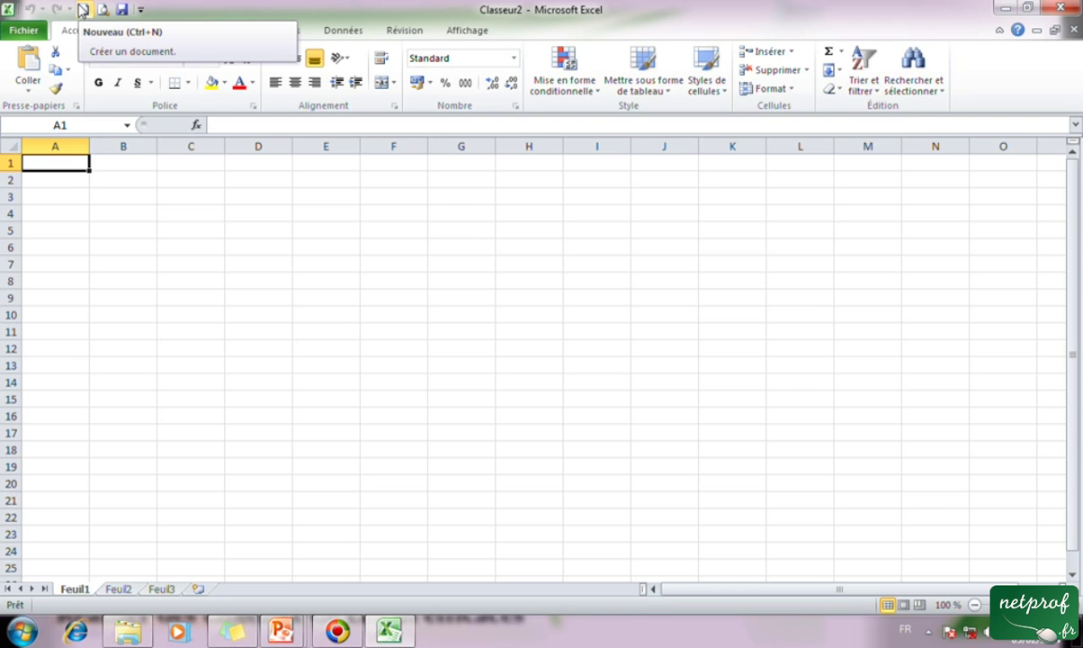
Check the commands offered for the Quick Access Toolbar and create a second blank workbook.
left_click(141, 11)
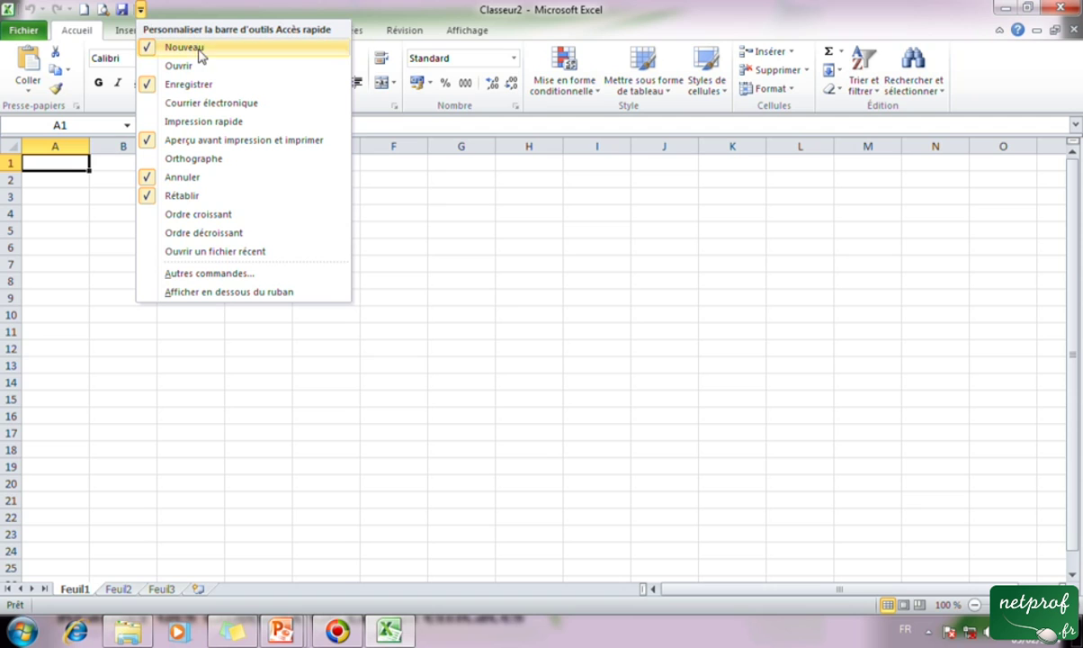
left_click(213, 7)
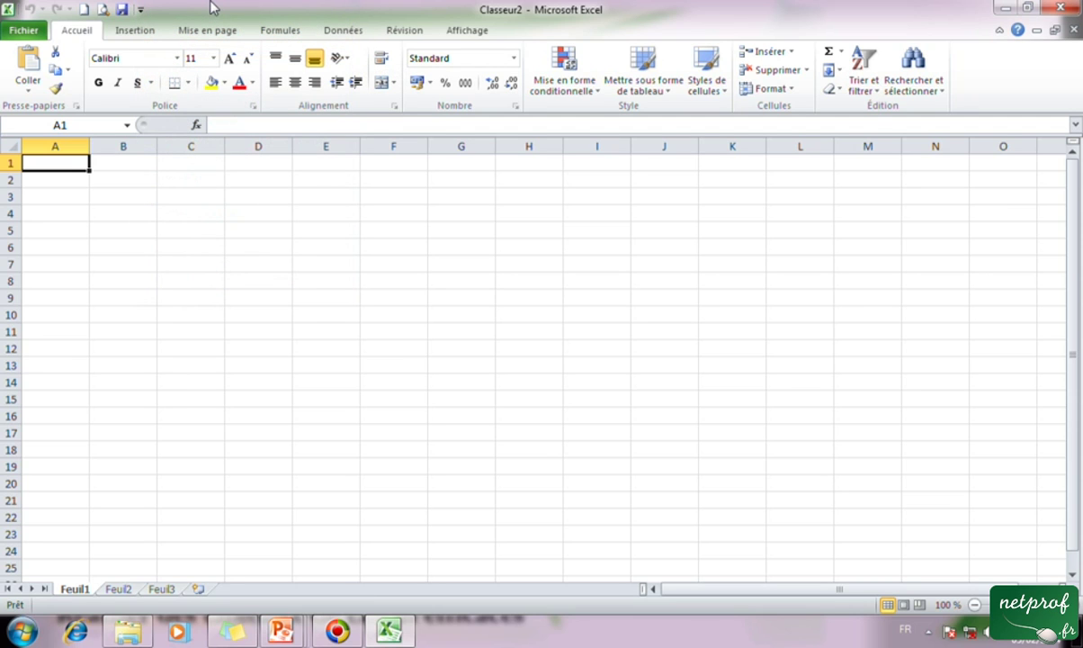
left_click(85, 10)
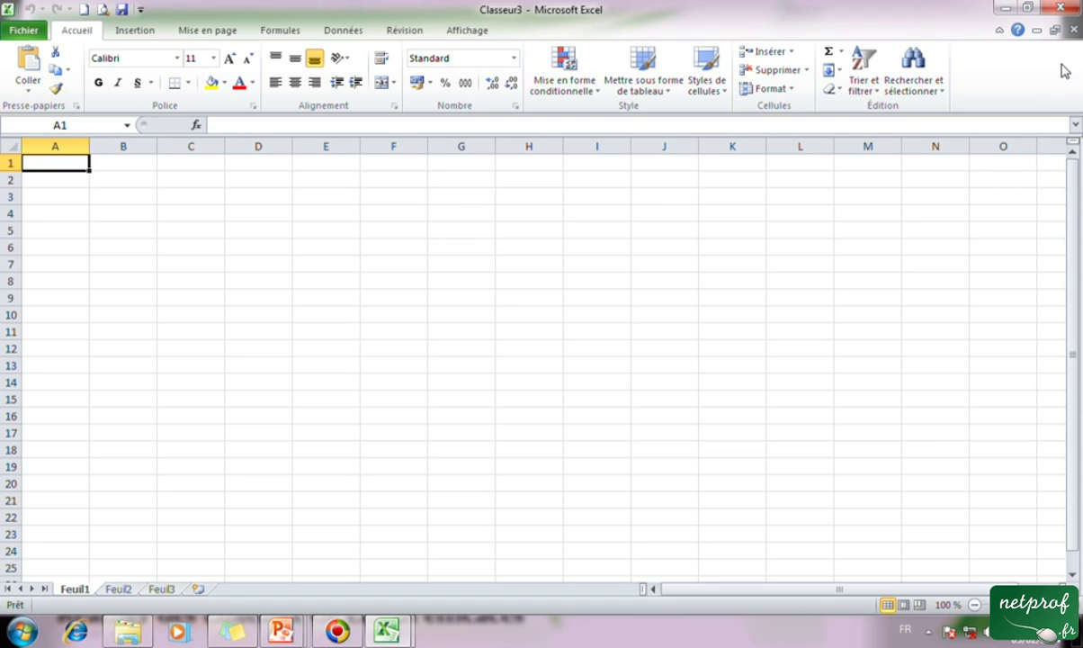
Close both open blank workbooks without closing Excel, and create a fresh blank workbook.
left_click(1073, 31)
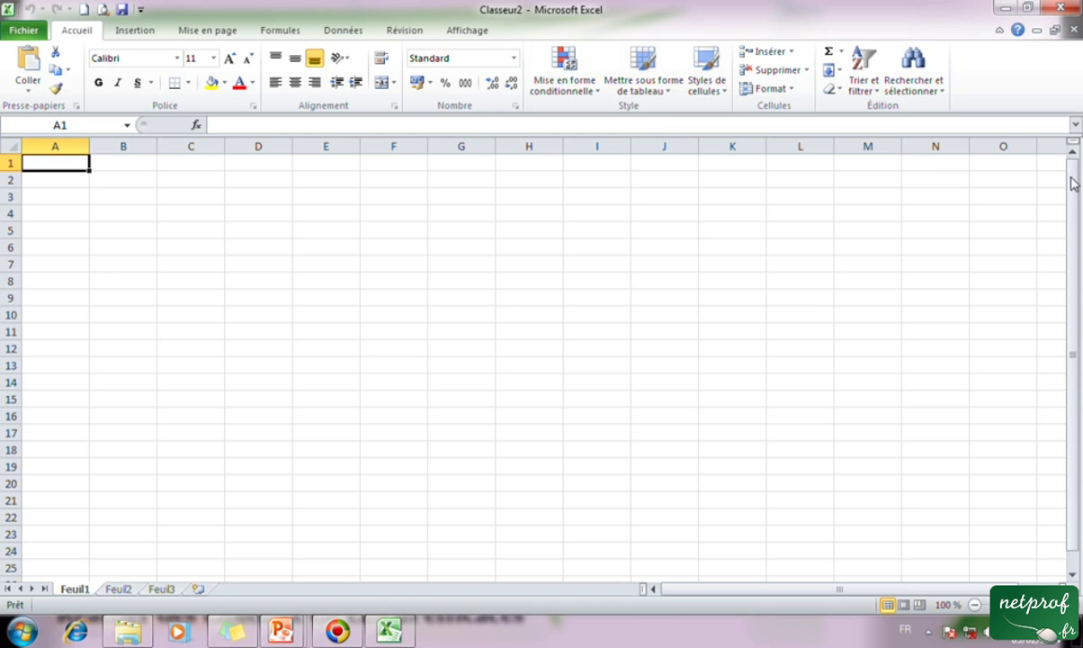
left_click(1075, 30)
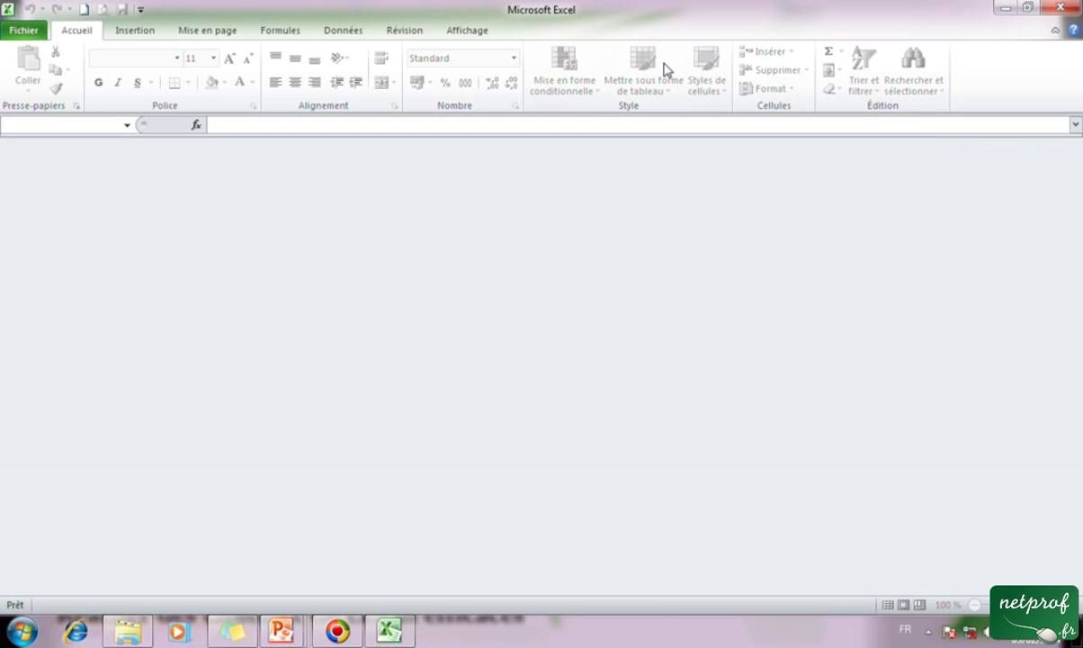
left_click(83, 11)
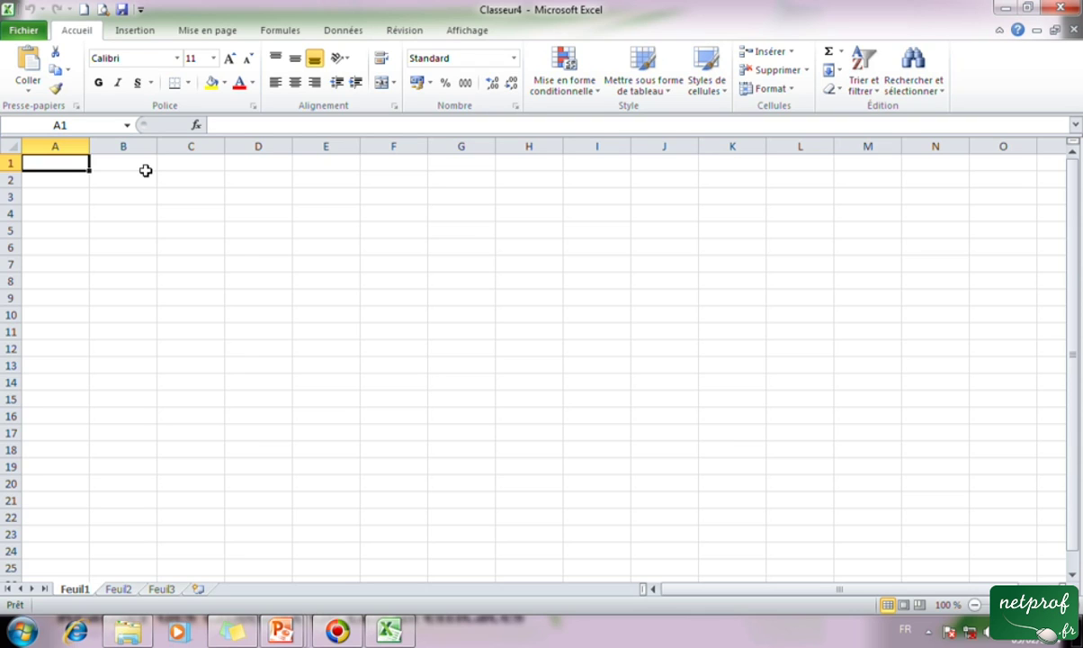
Create another blank workbook from the Nouveau classeur template and minimize the Excel window.
left_click(25, 30)
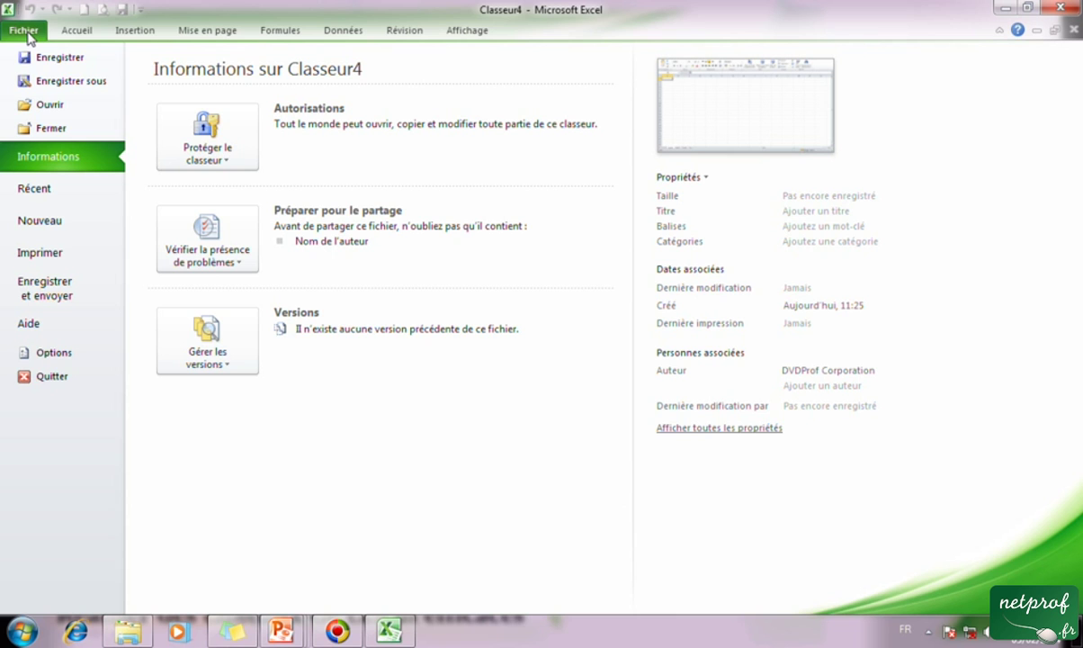
left_click(59, 227)
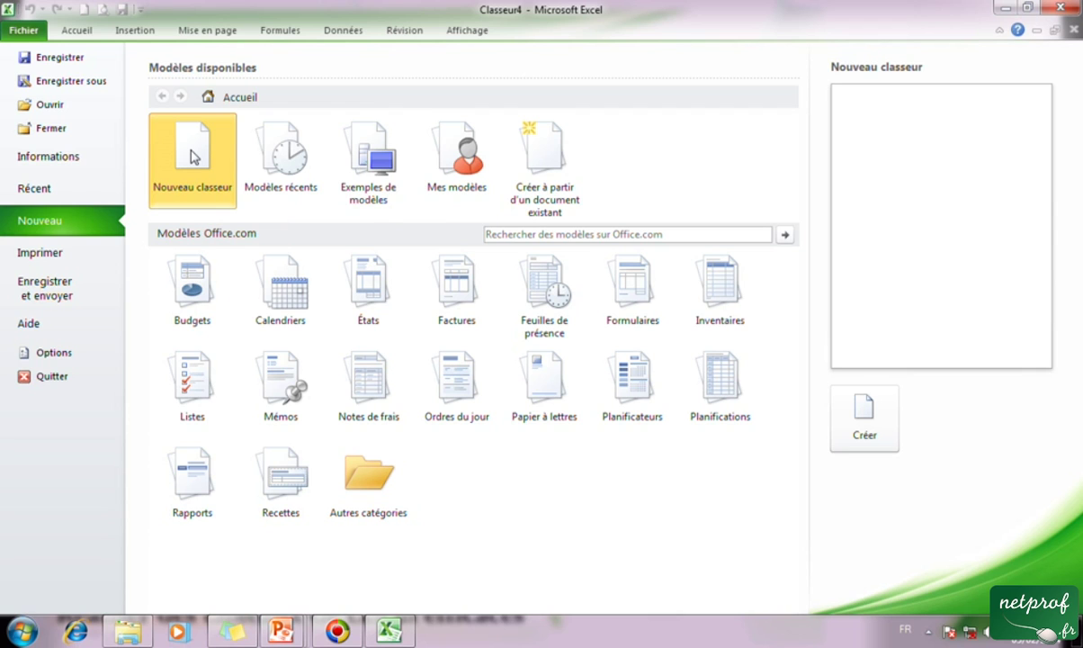
left_click(864, 415)
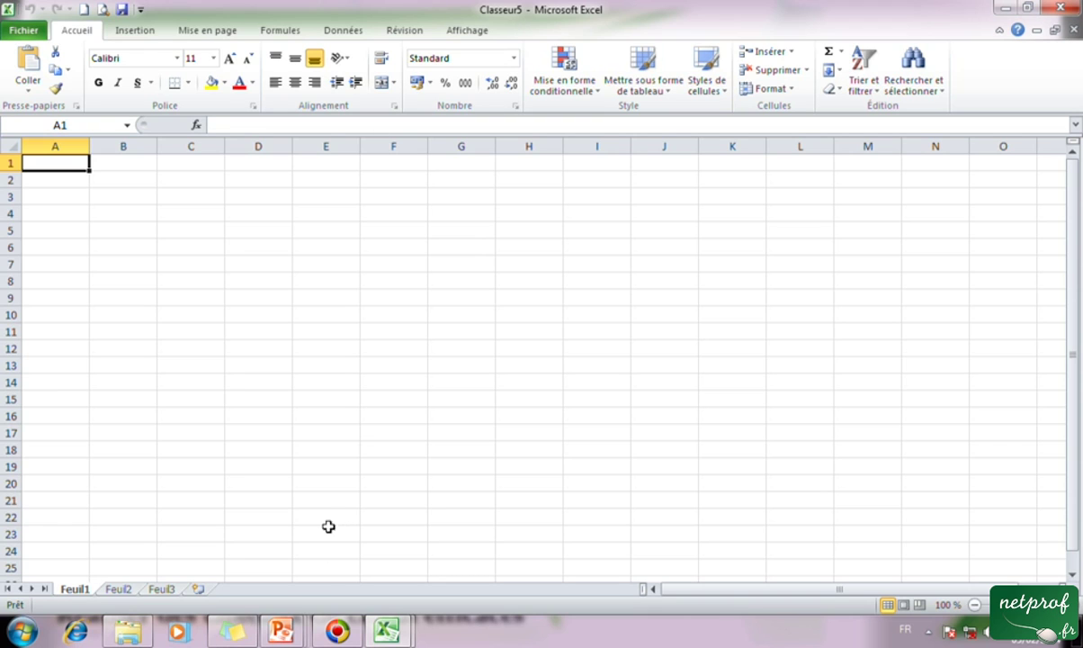
left_click(1006, 7)
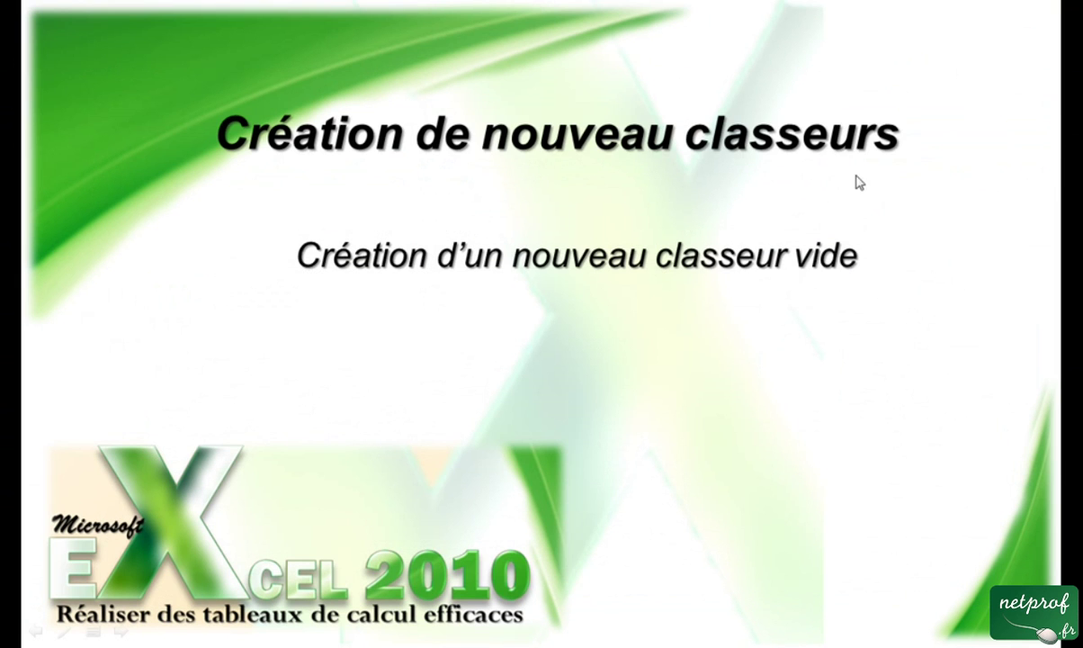